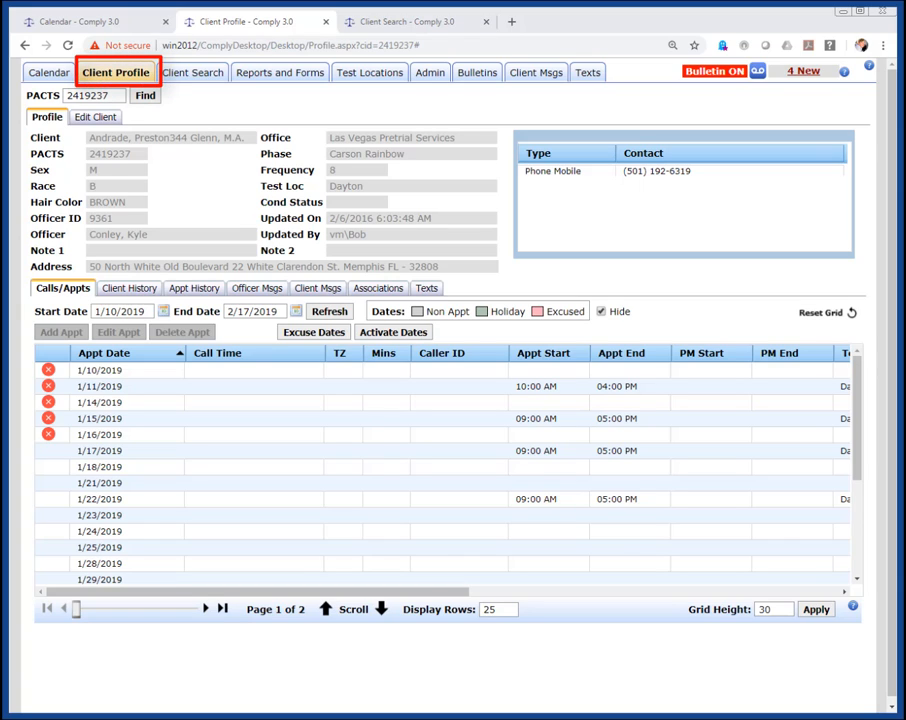
Add an appointment for the client on 1/25/2019 with the note "Requested by officer." and the default test location.
left_click(408, 543)
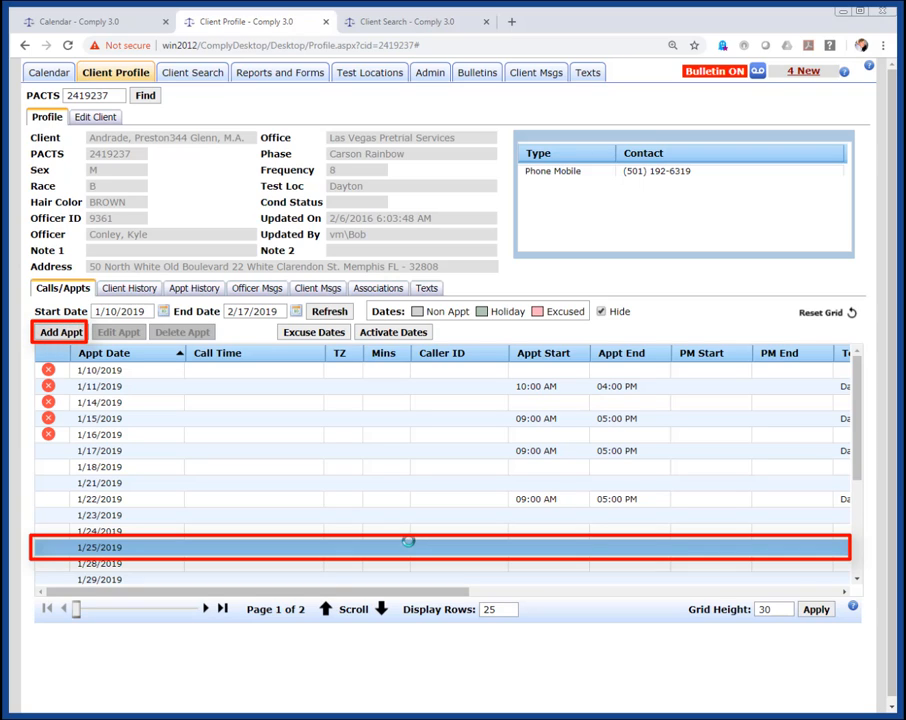
left_click(65, 333)
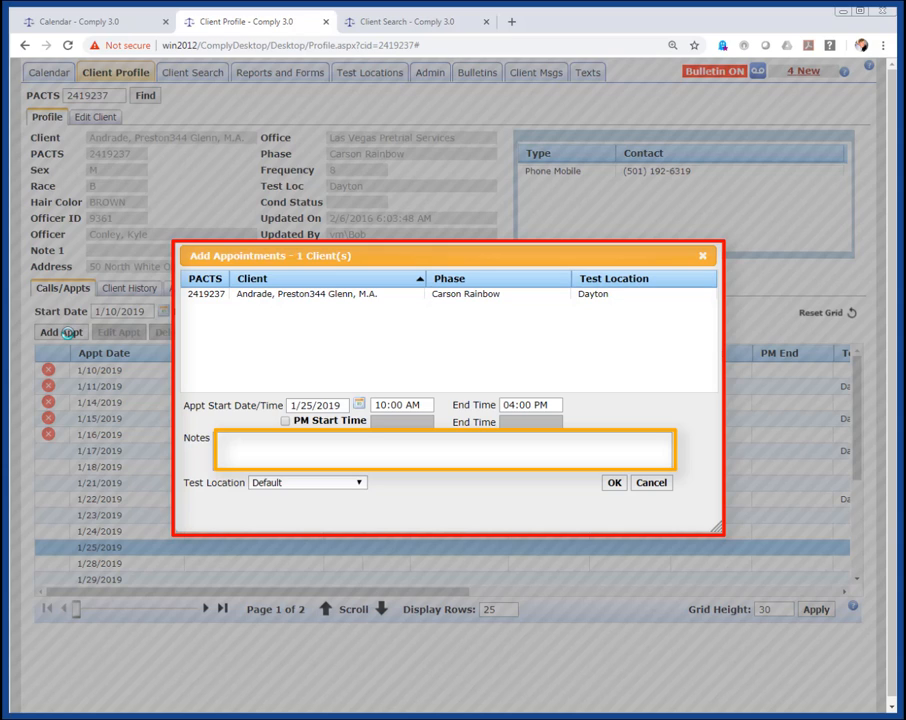
left_click(241, 450)
type("Requested by officer.")
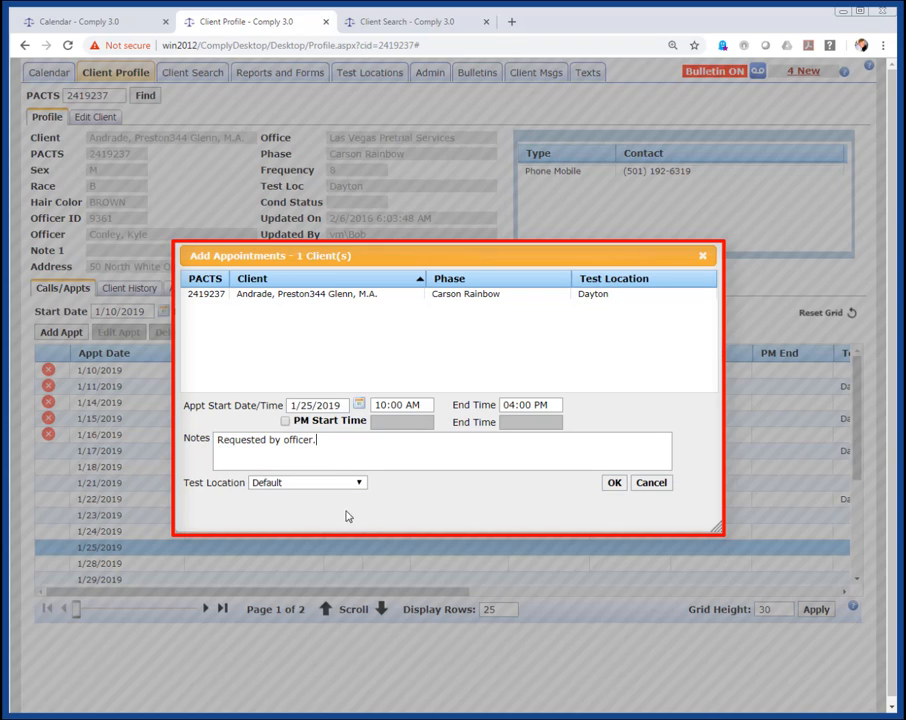
left_click(361, 483)
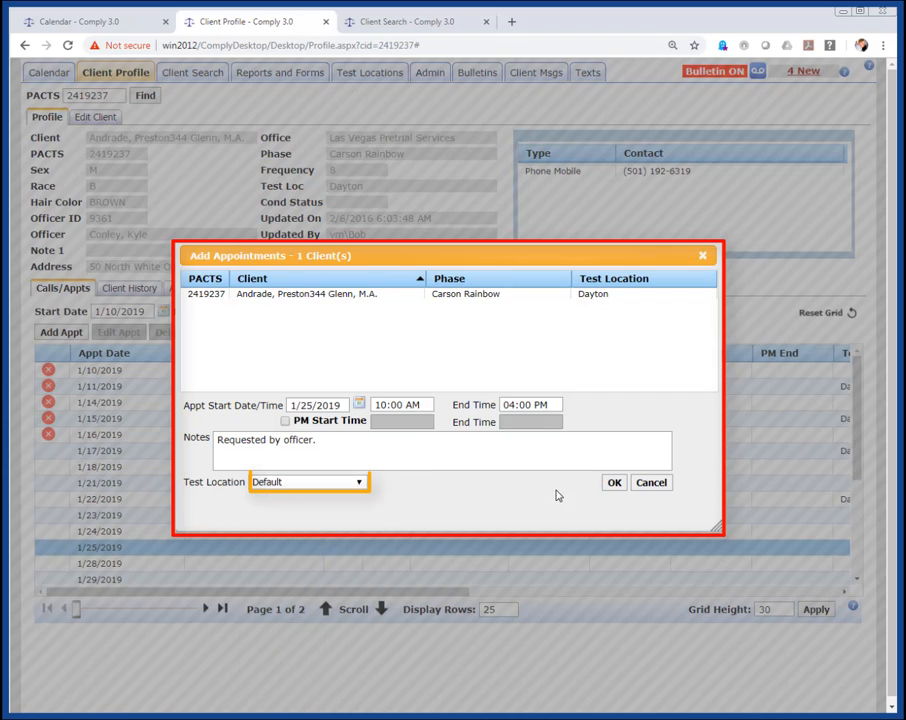
left_click(612, 484)
left_click(614, 484)
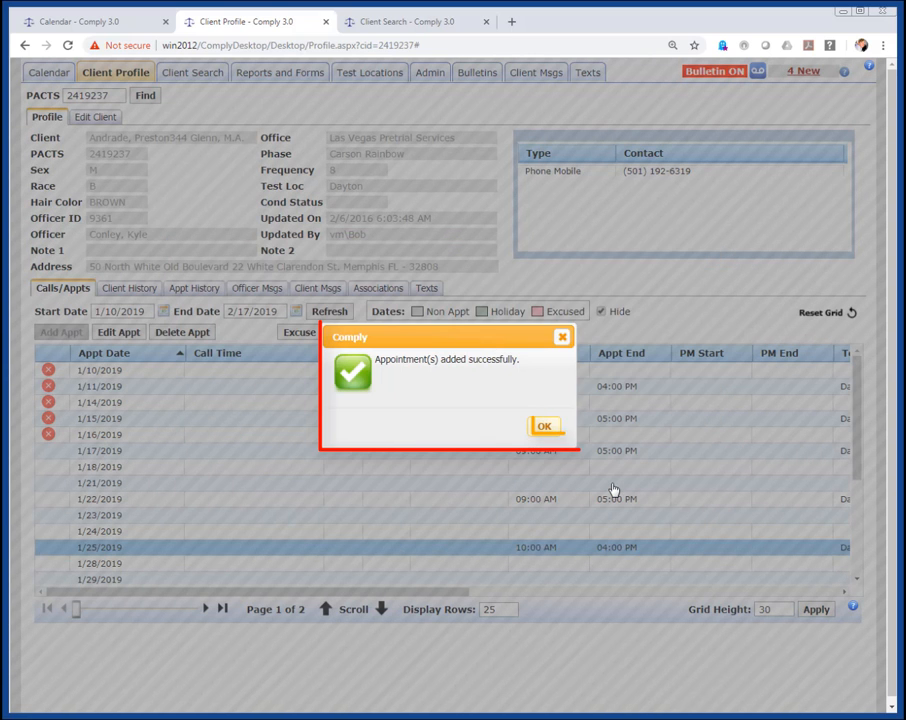
left_click(543, 427)
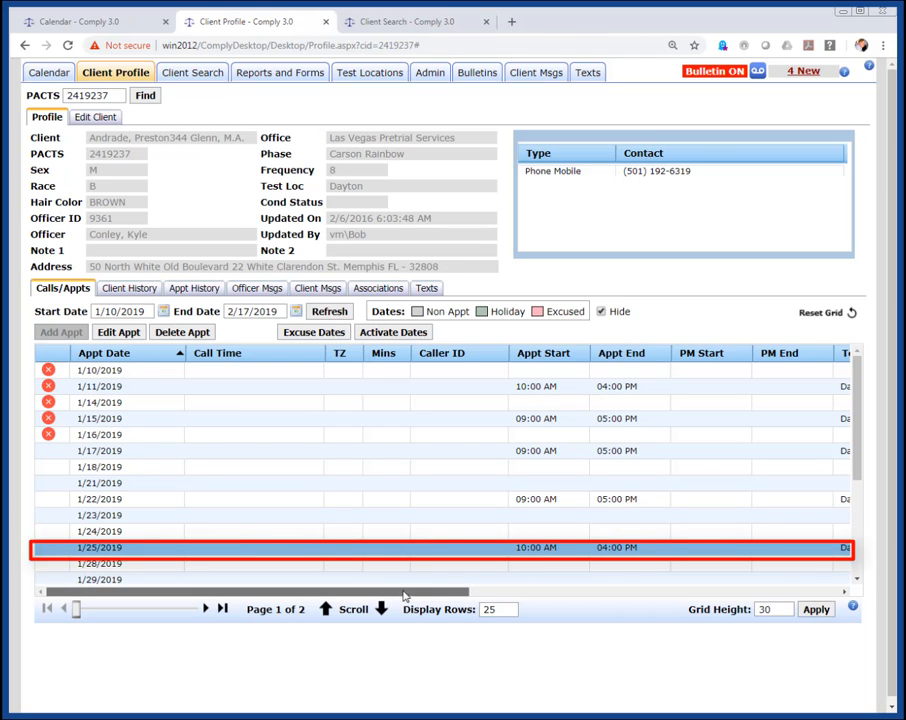
left_click_drag(404, 591, 785, 597)
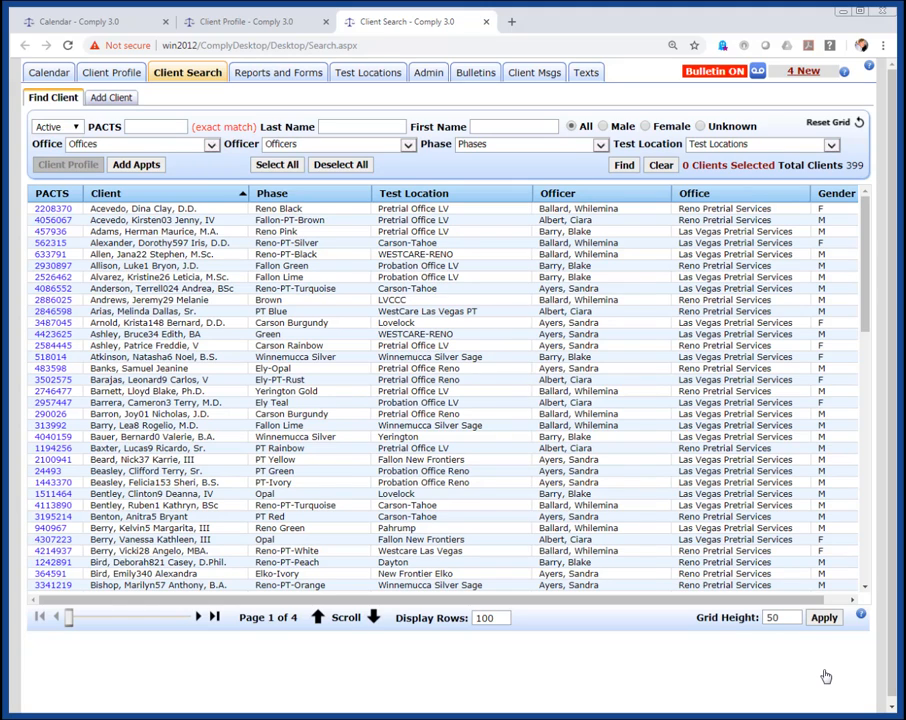
left_click(436, 208)
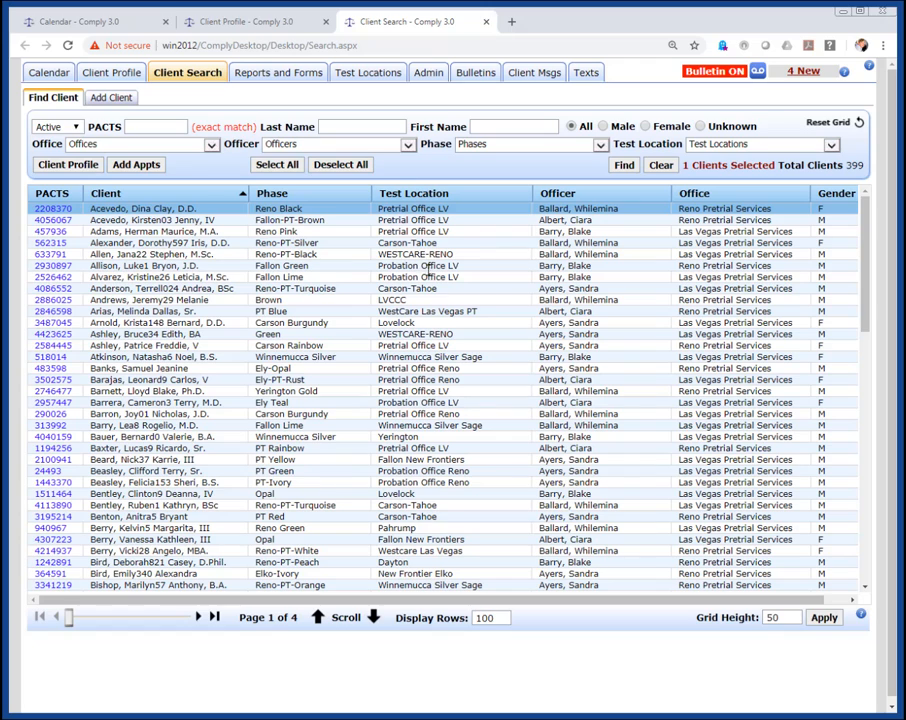
left_click(427, 276, "shift")
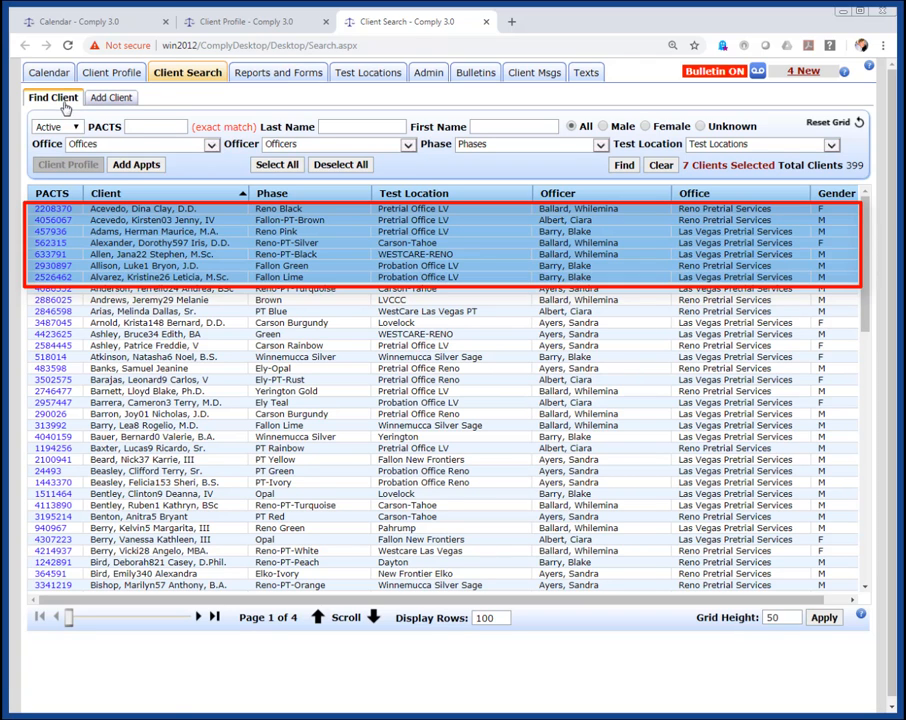
left_click(140, 166)
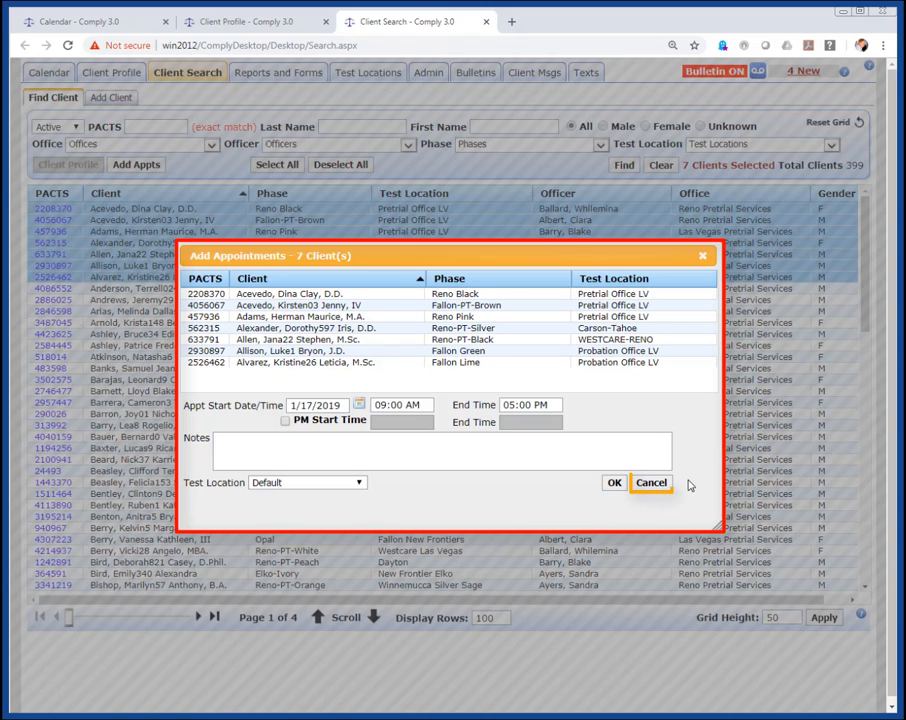
left_click(652, 483)
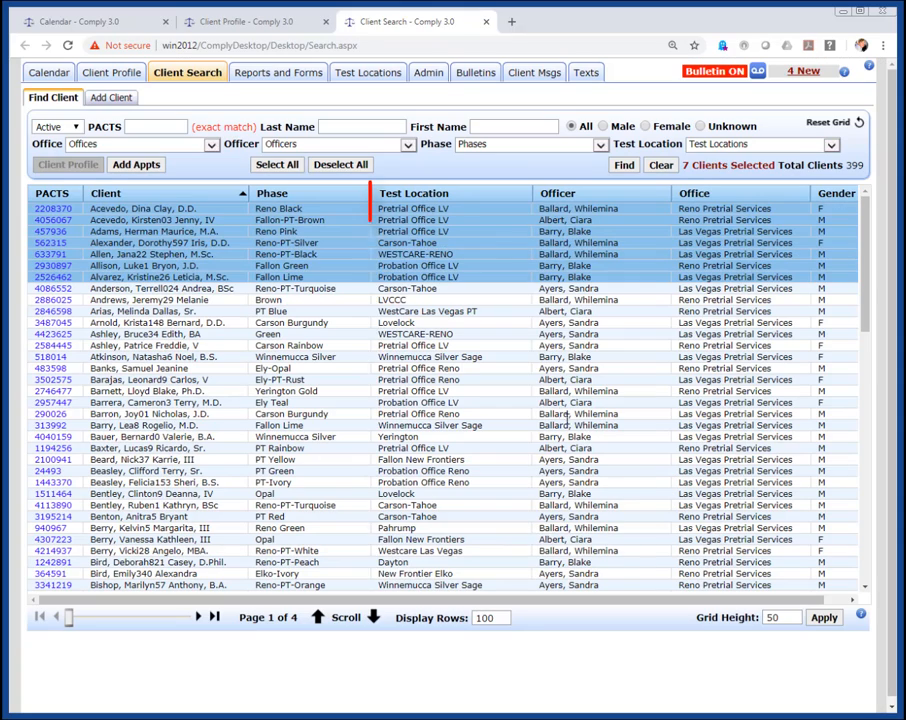
Sort the client list by test location and add 1/19/2019 appointments for only the first 11 Carson-Tahoe clients.
left_click(460, 199)
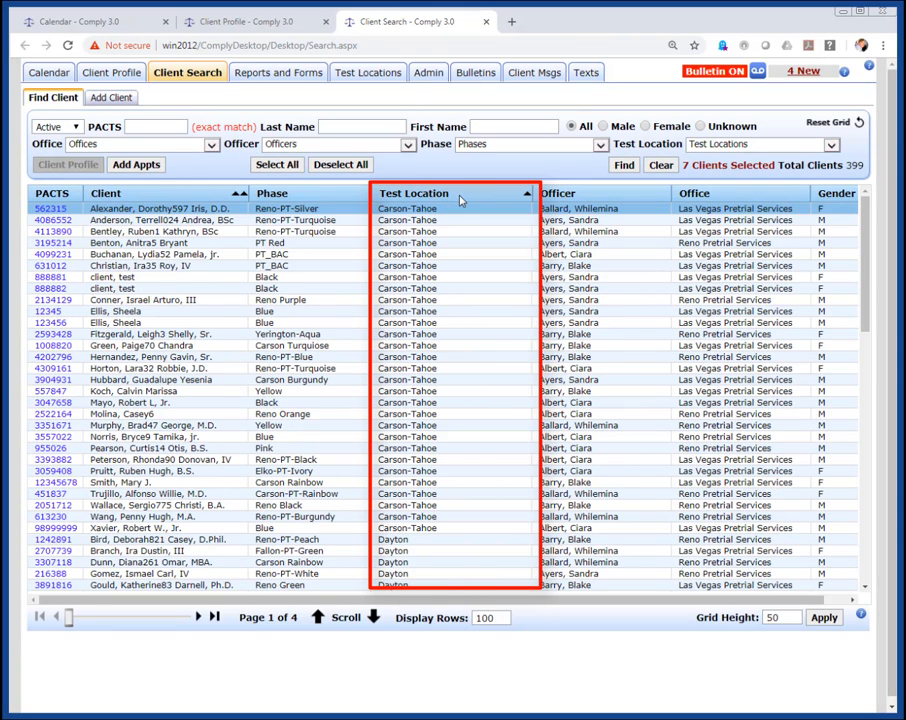
left_click(352, 170)
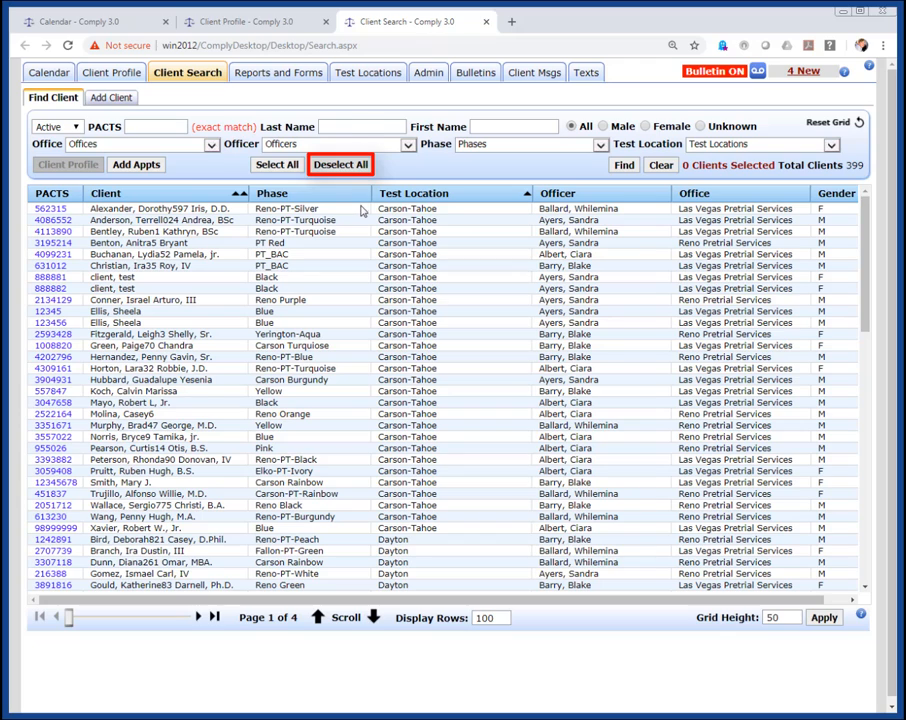
left_click(360, 206)
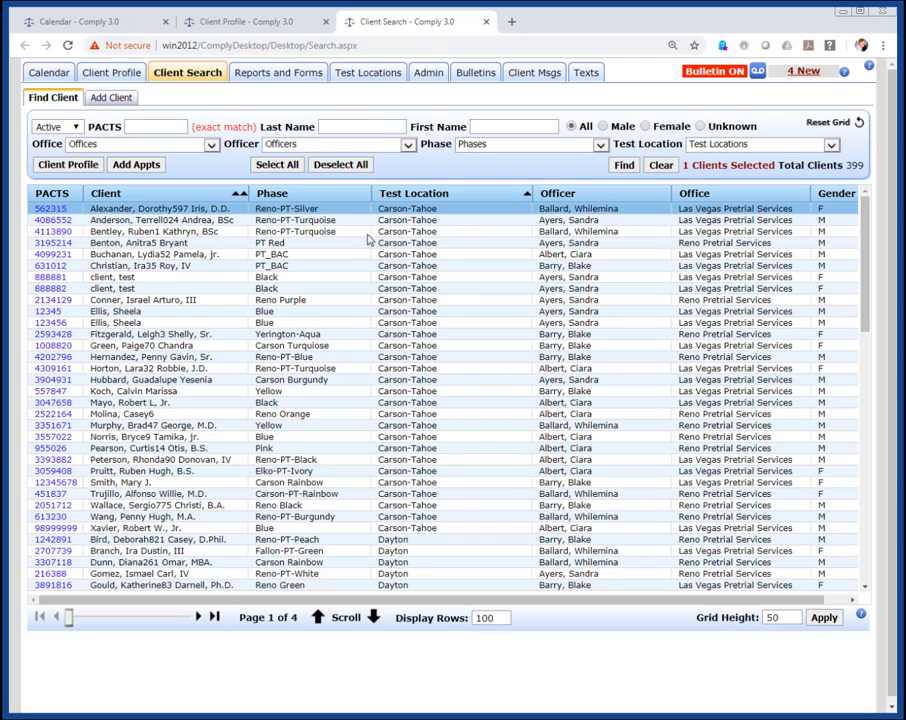
left_click(344, 326, "shift")
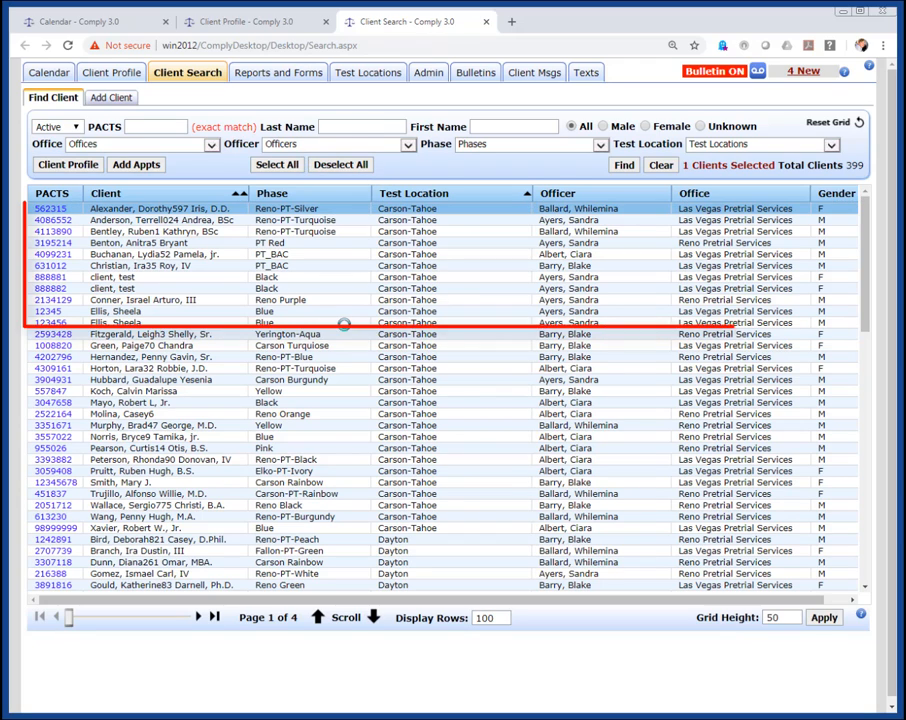
left_click(137, 165)
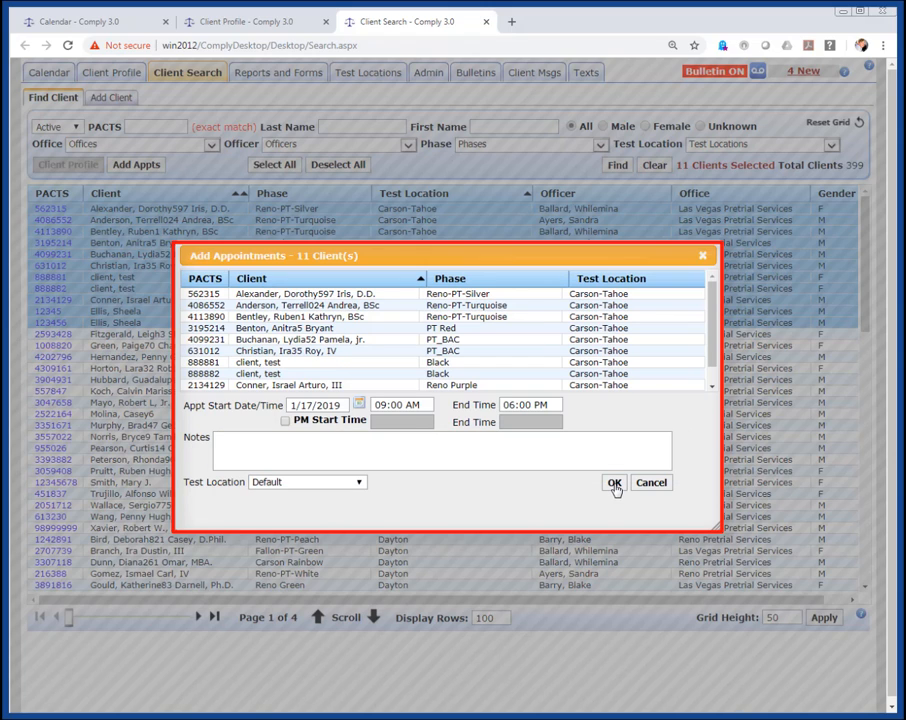
left_click(358, 403)
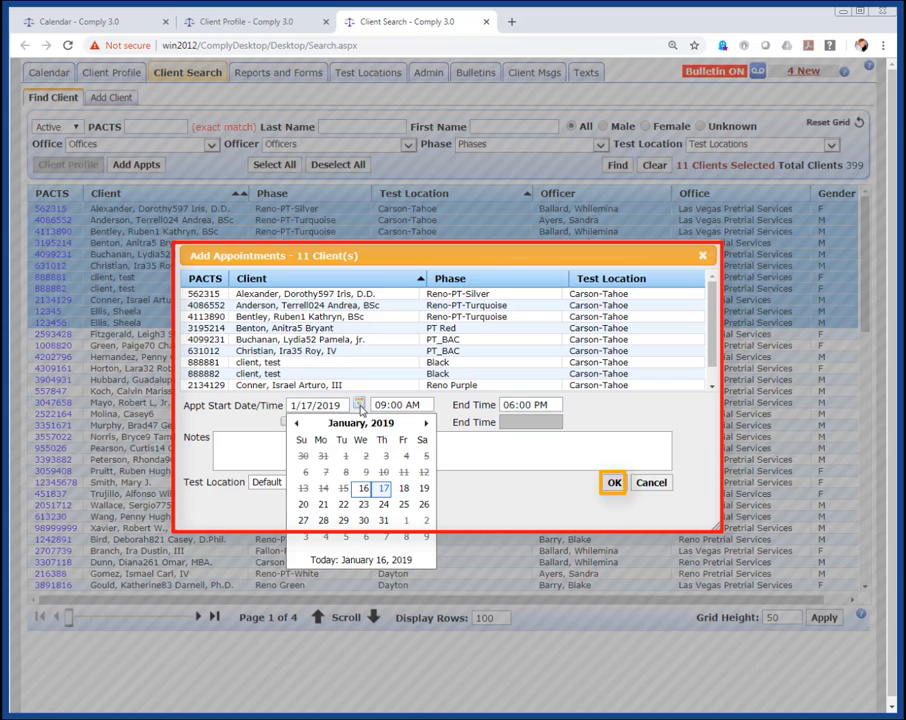
left_click(424, 489)
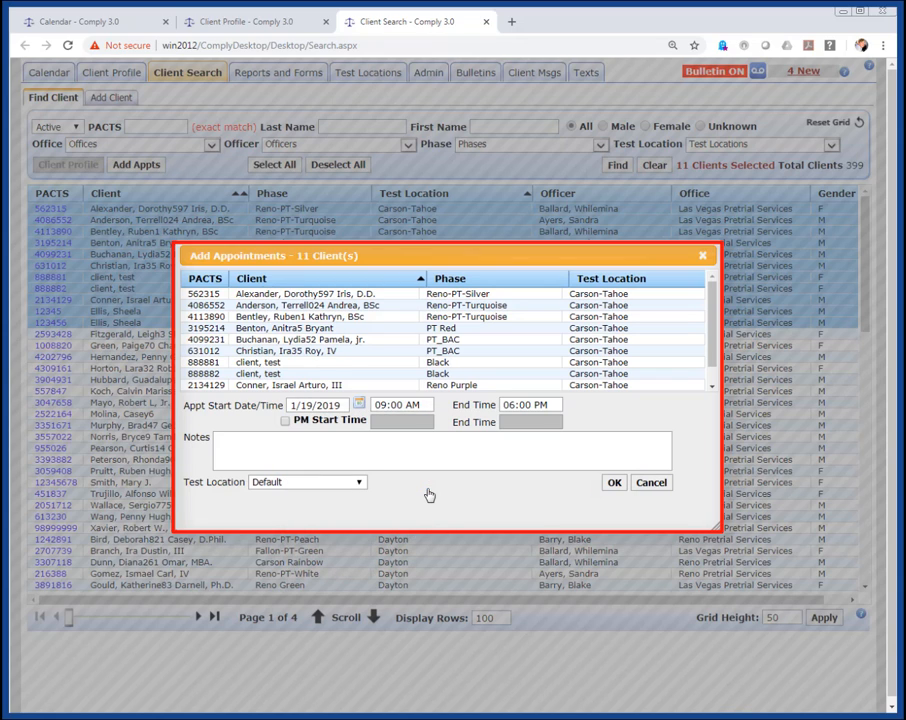
left_click(615, 484)
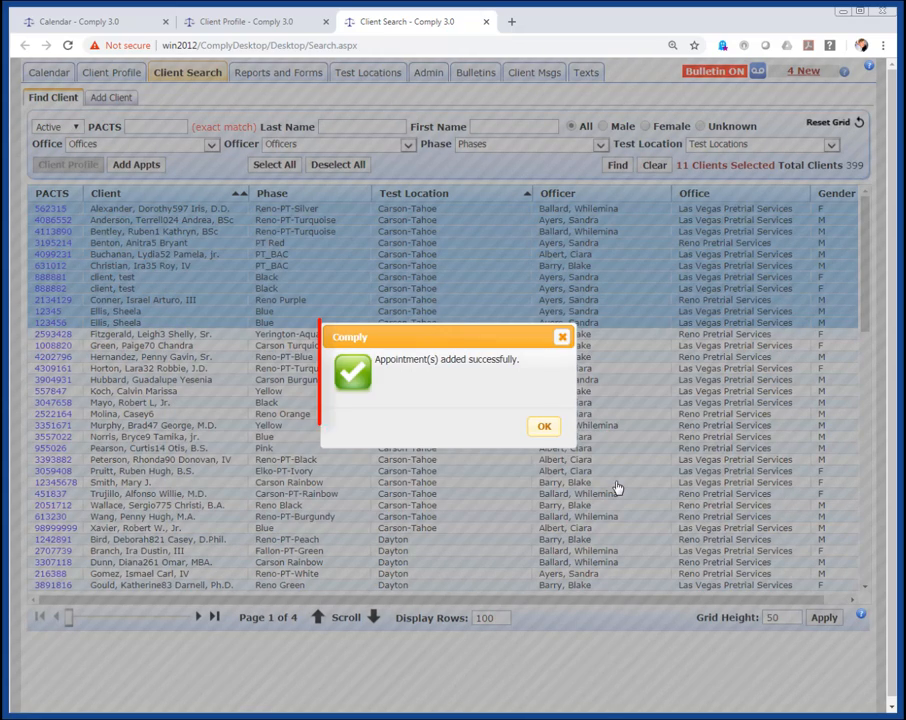
left_click(543, 426)
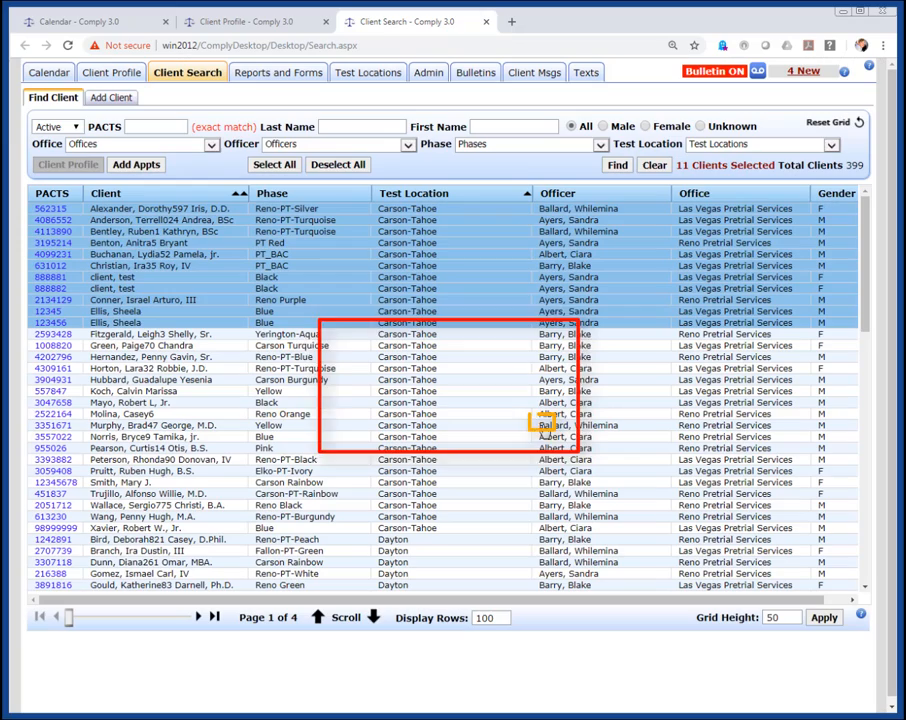
Refresh the appointment calendar and display the clients scheduled for 1/19/2019.
left_click(92, 23)
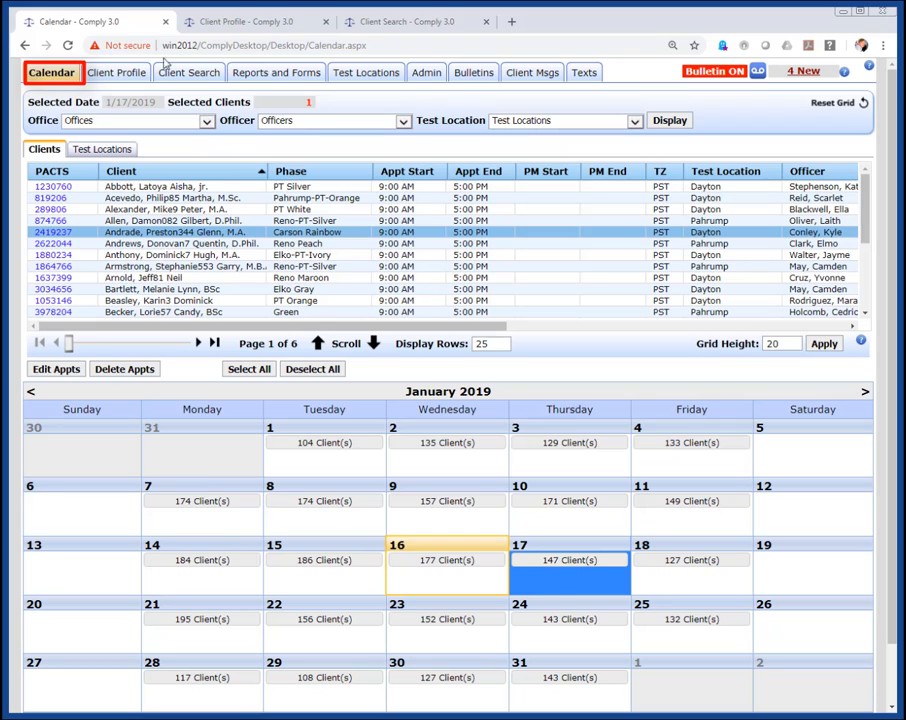
left_click(678, 120)
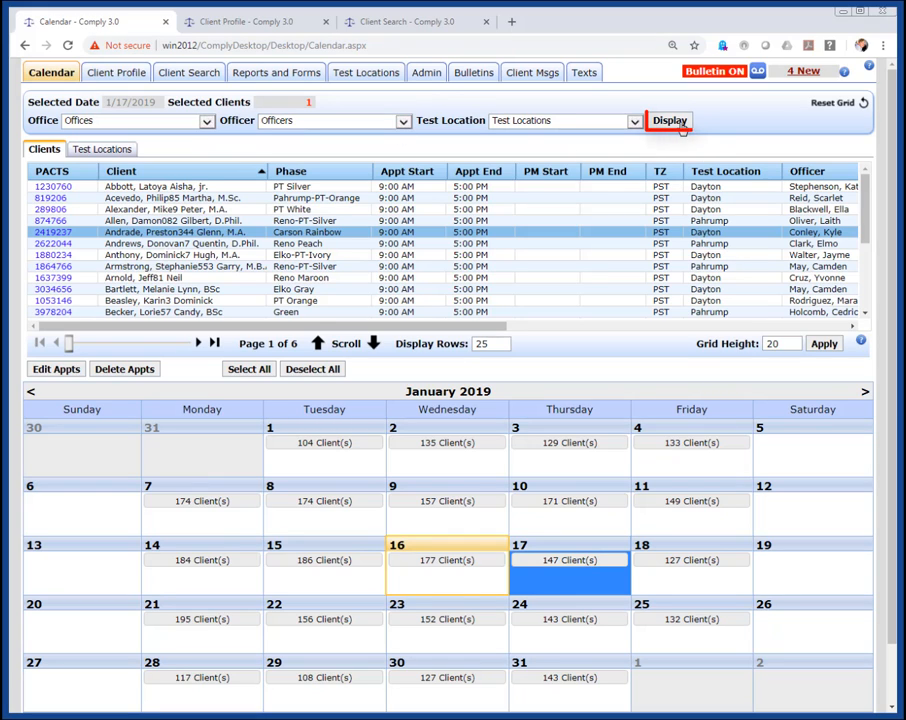
left_click(804, 576)
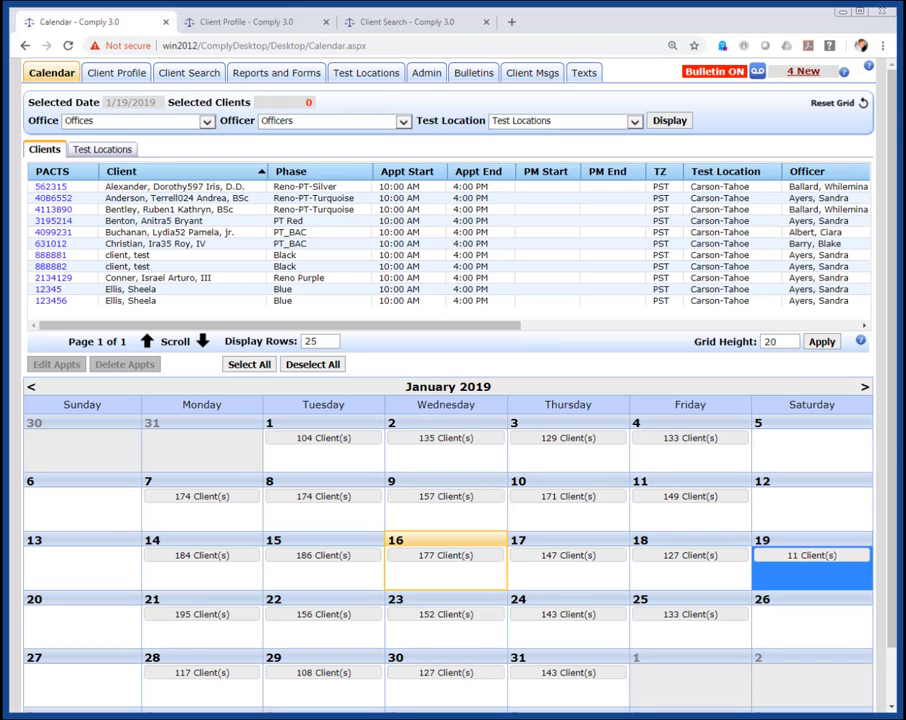
Move the appointments of the first seven clients listed for 1/17/2019 to 1/22/2019.
left_click(565, 577)
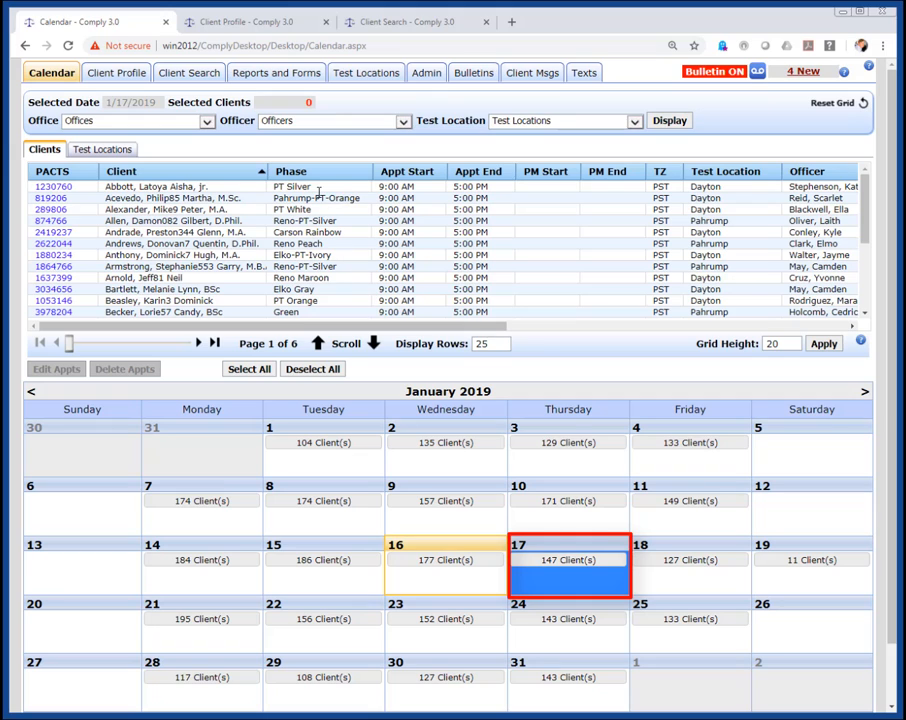
left_click(338, 186)
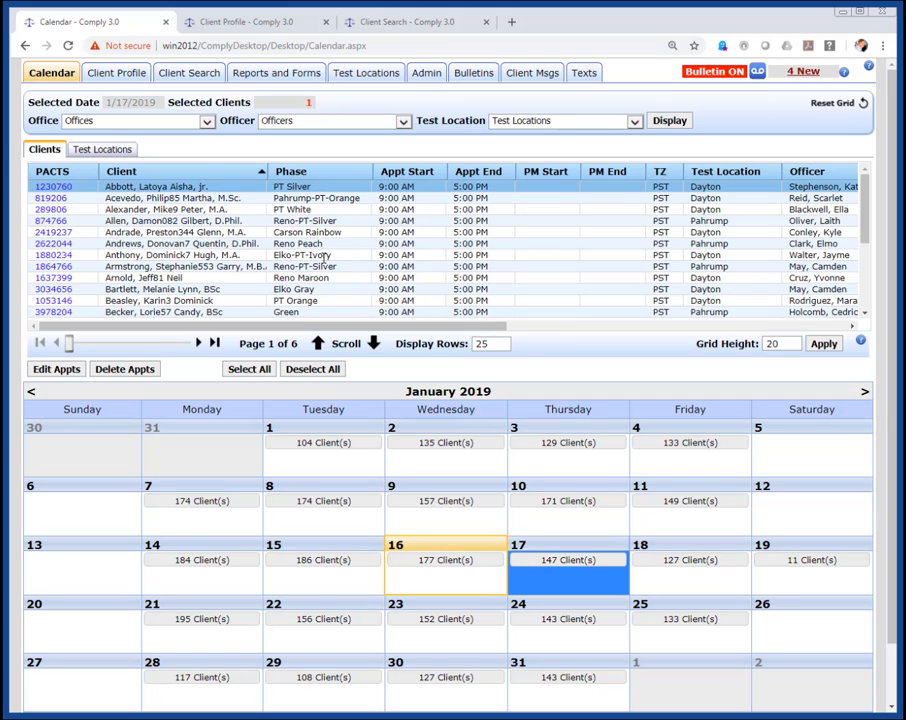
left_click(325, 257, "shift")
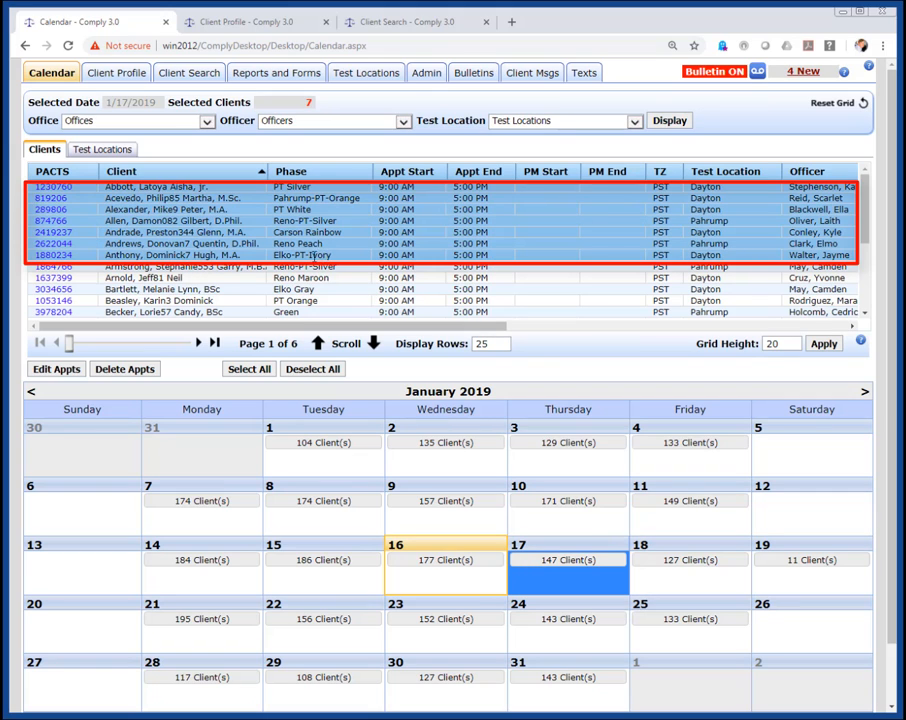
left_click(62, 371)
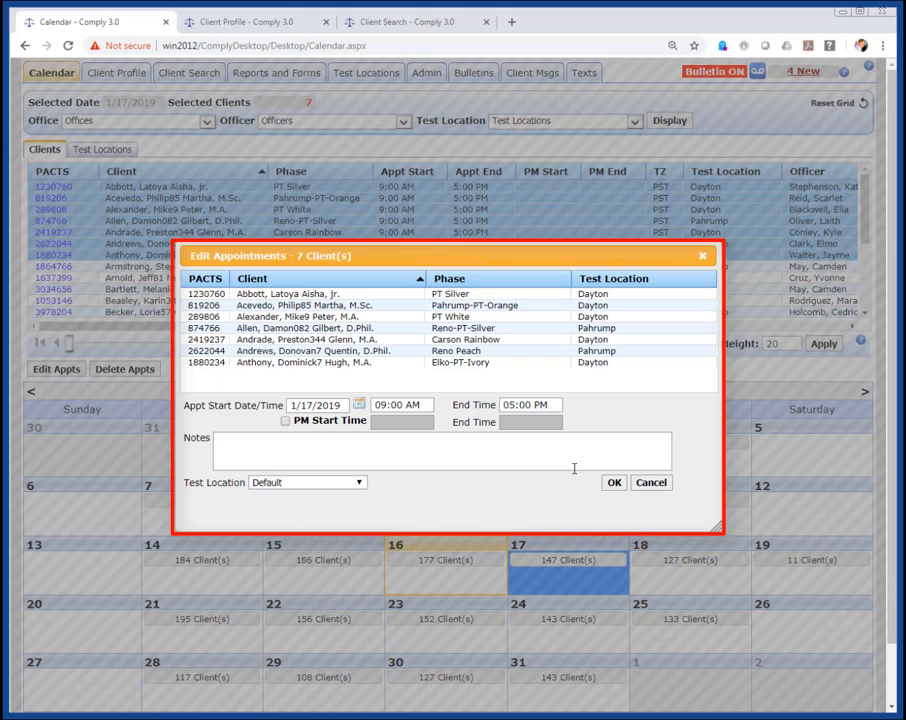
left_click(359, 404)
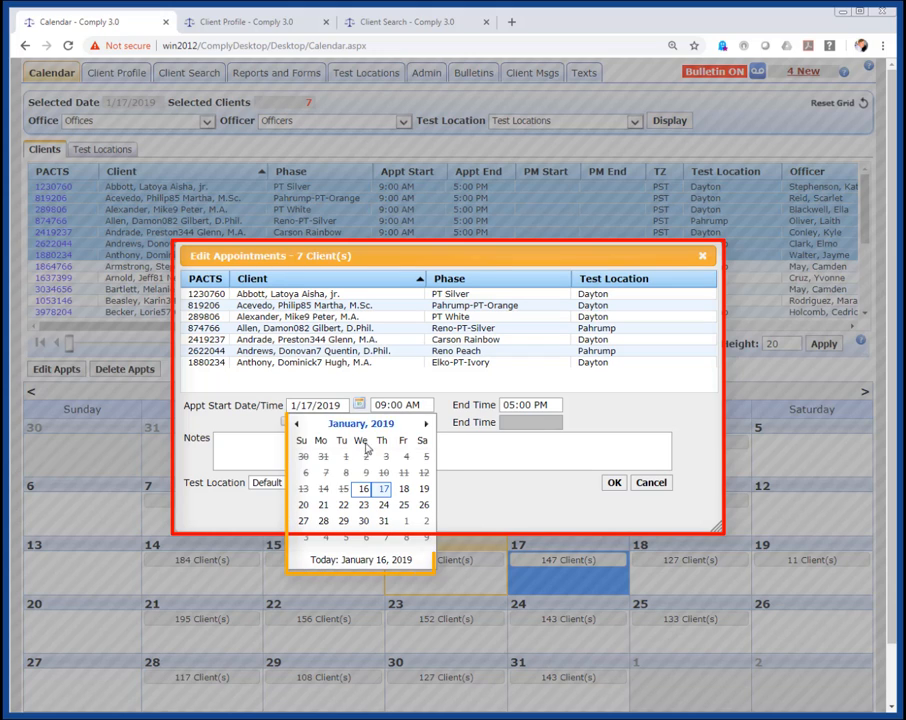
left_click(343, 504)
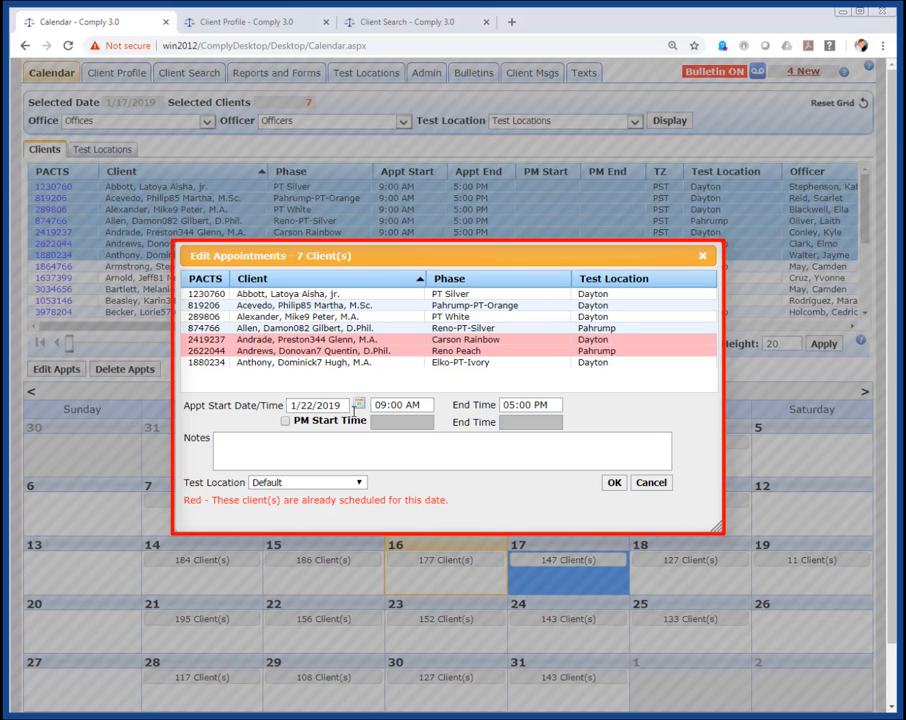
left_click(613, 484)
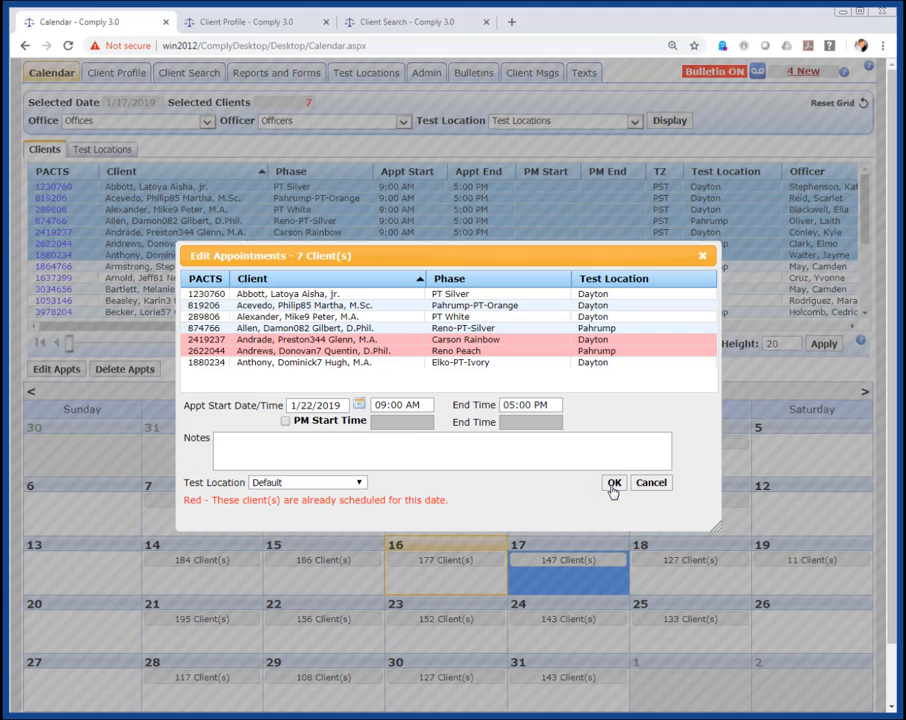
left_click(613, 484)
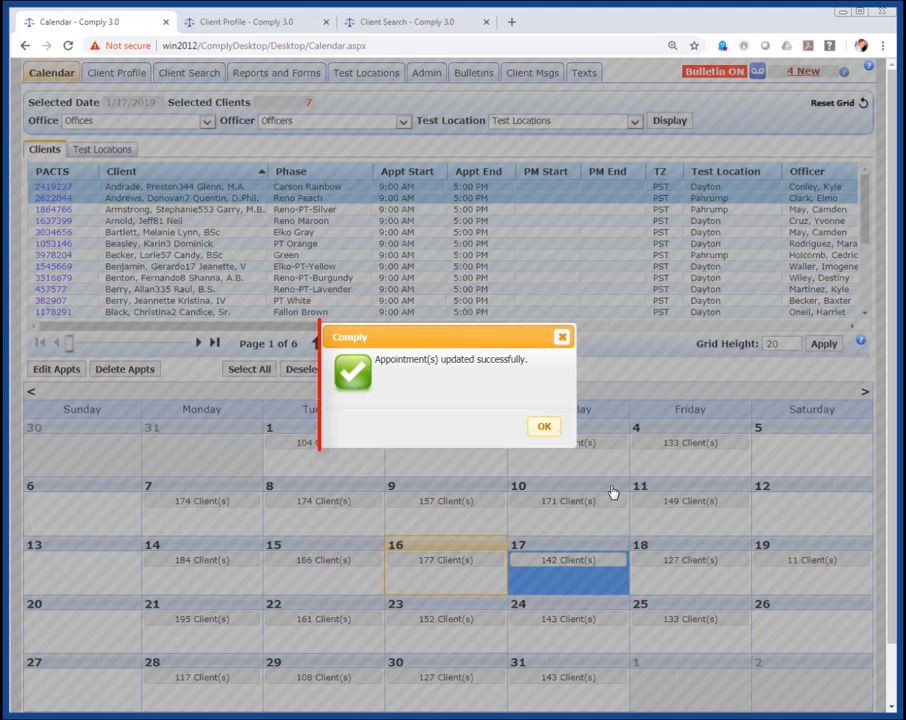
left_click(545, 428)
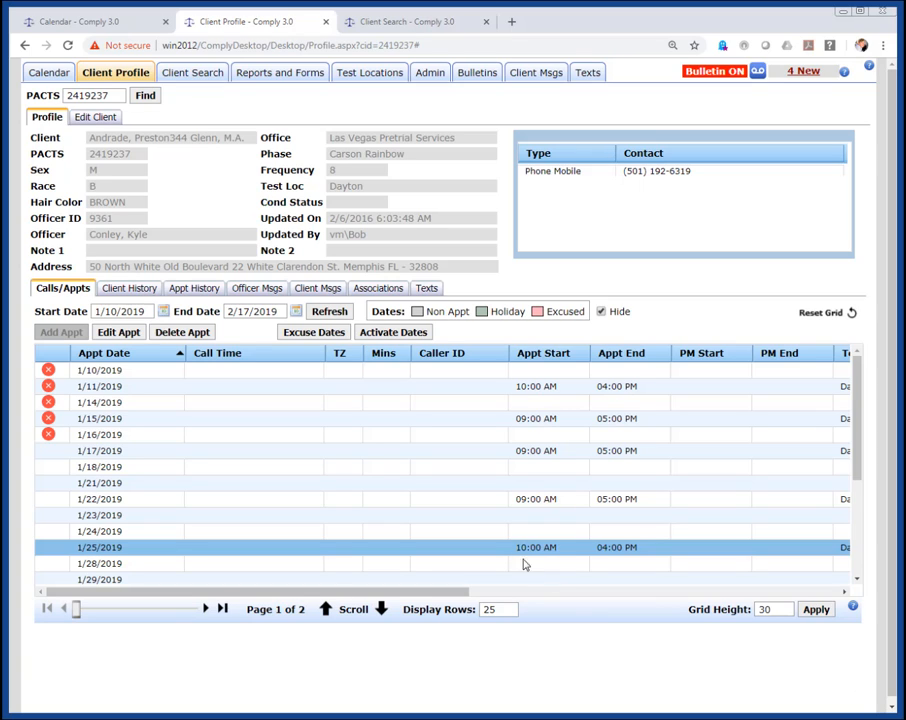
Reschedule the profiled client's 1/22/2019 appointment to 1/23/2019.
left_click(452, 497)
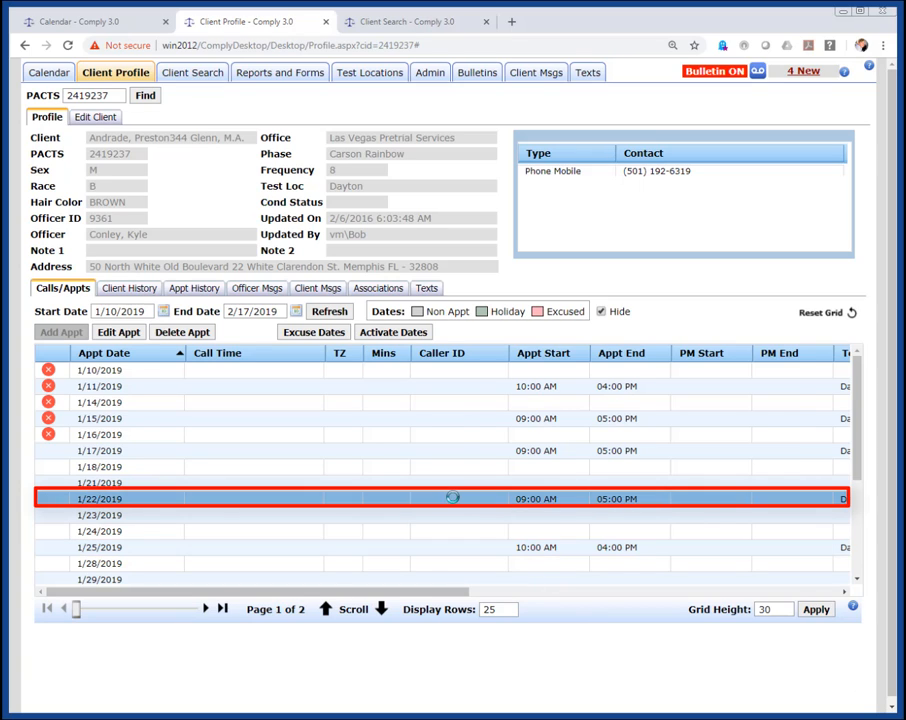
left_click(118, 332)
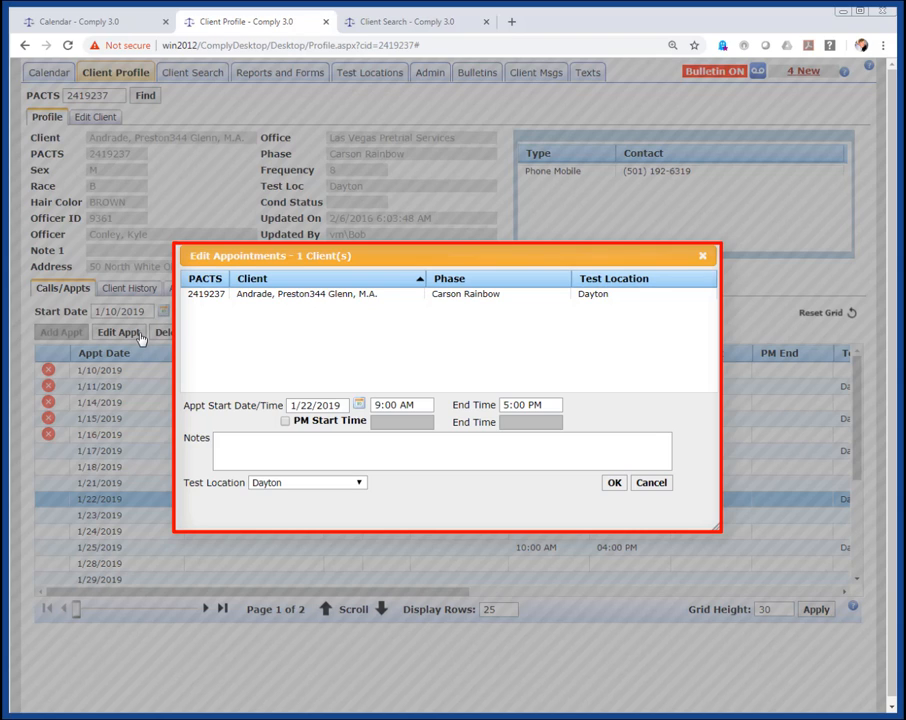
left_click(358, 407)
left_click(362, 448)
left_click(615, 484)
left_click(543, 427)
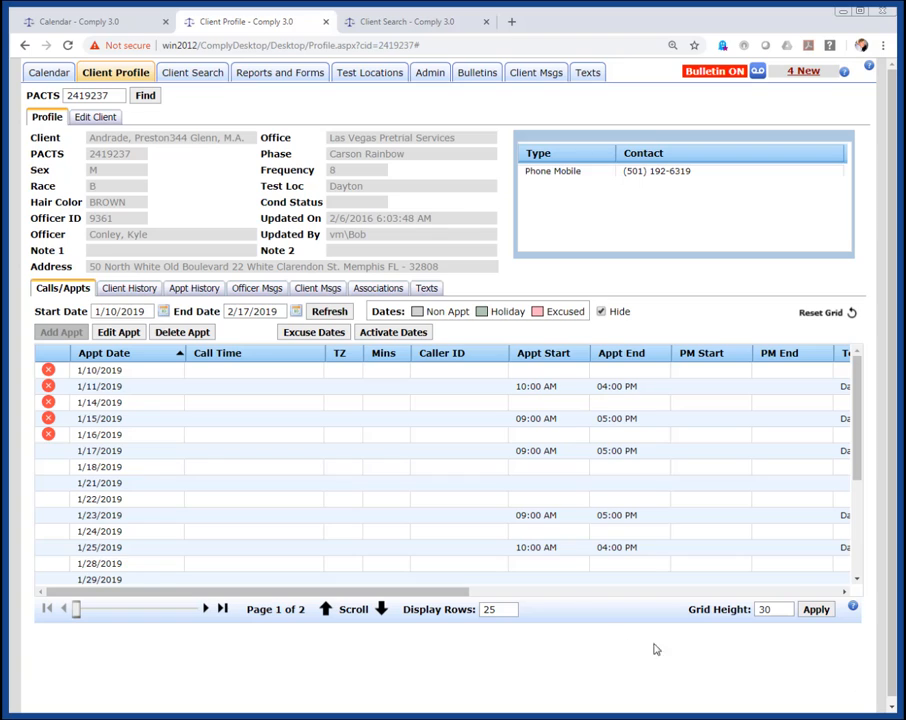
Delete the profiled client's 1/25/2019 appointment and confirm the deletion.
left_click(532, 547)
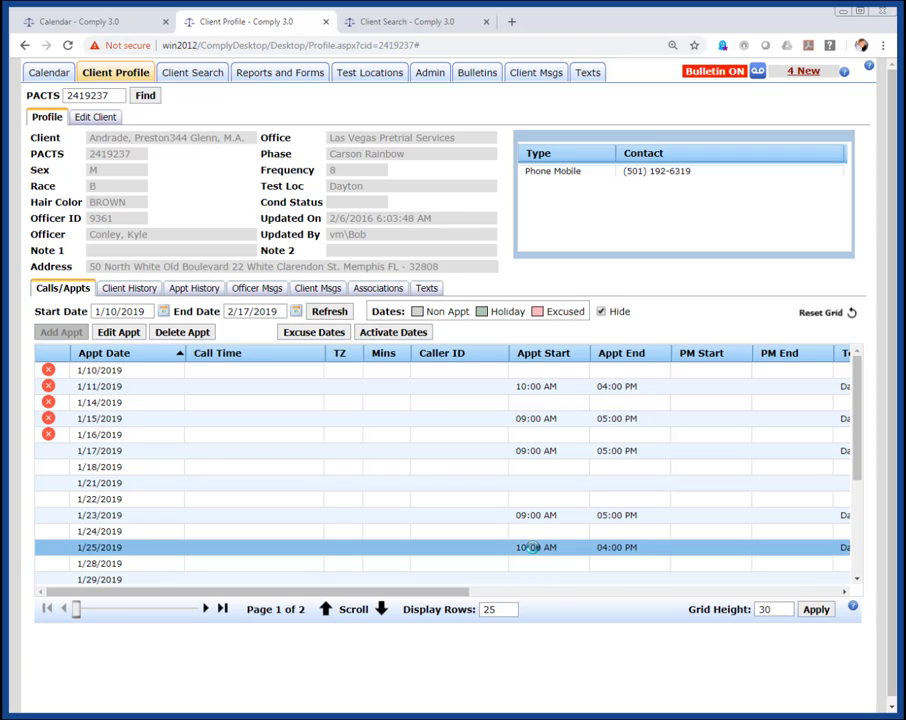
left_click(210, 334)
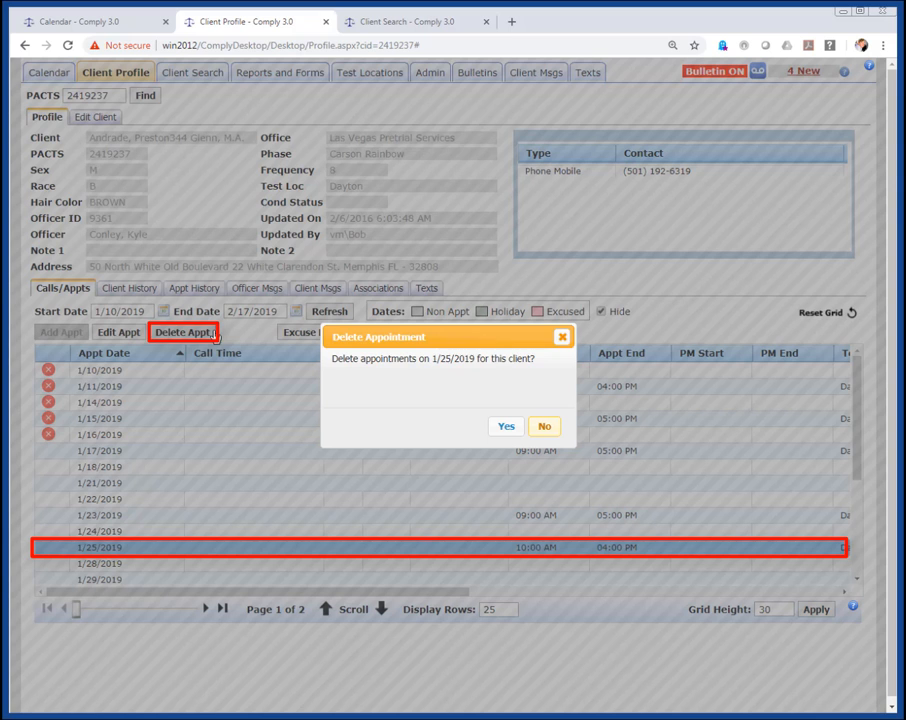
left_click(506, 427)
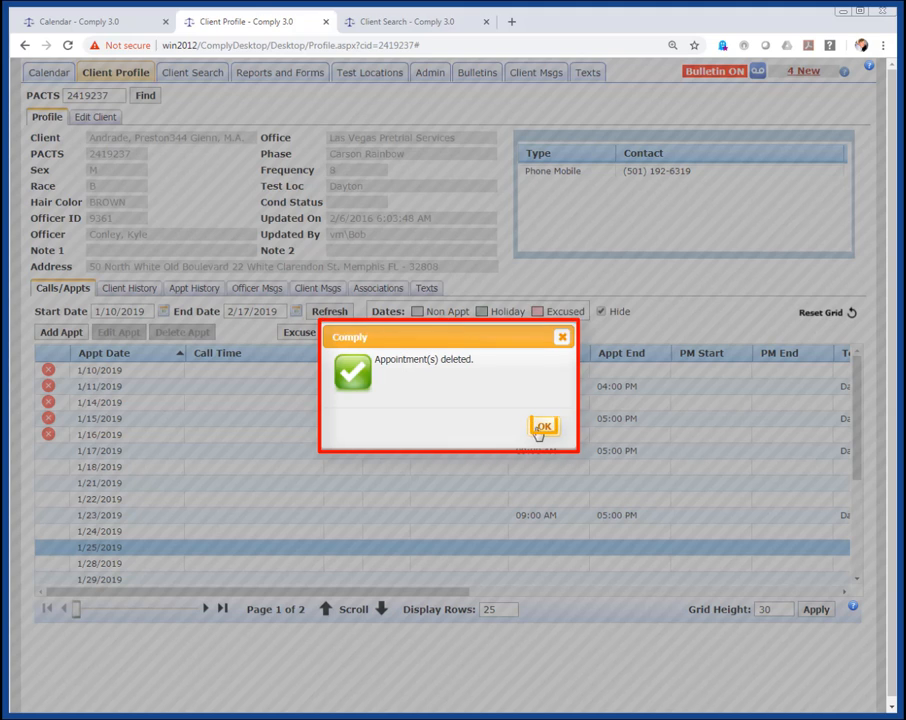
left_click(538, 428)
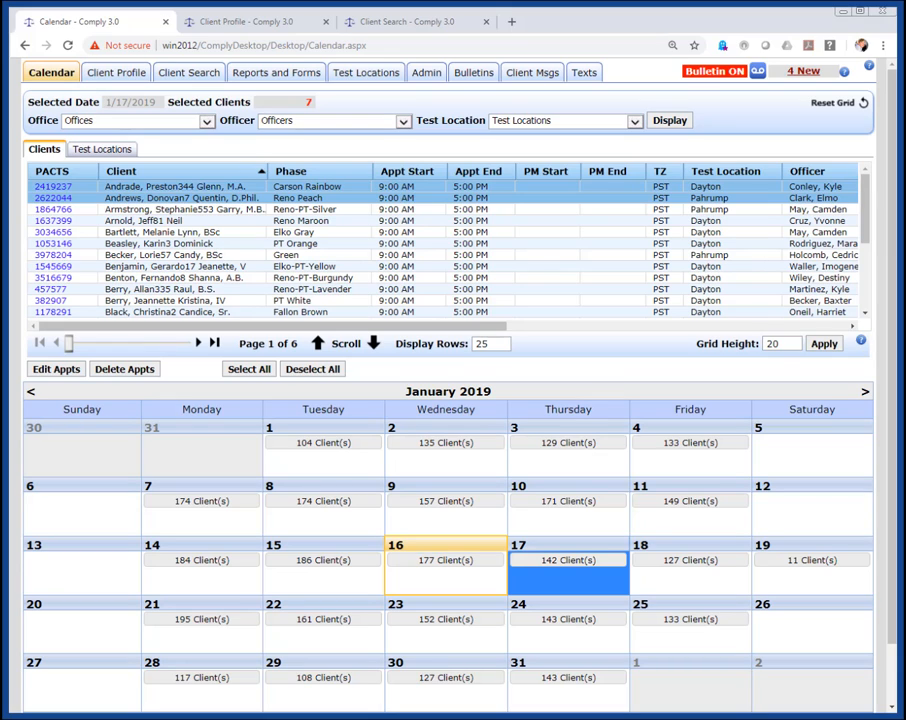
In the calendar, clear the client selection and delete the 1/17/2019 appointments of the seventh through tenth clients listed.
left_click(313, 370)
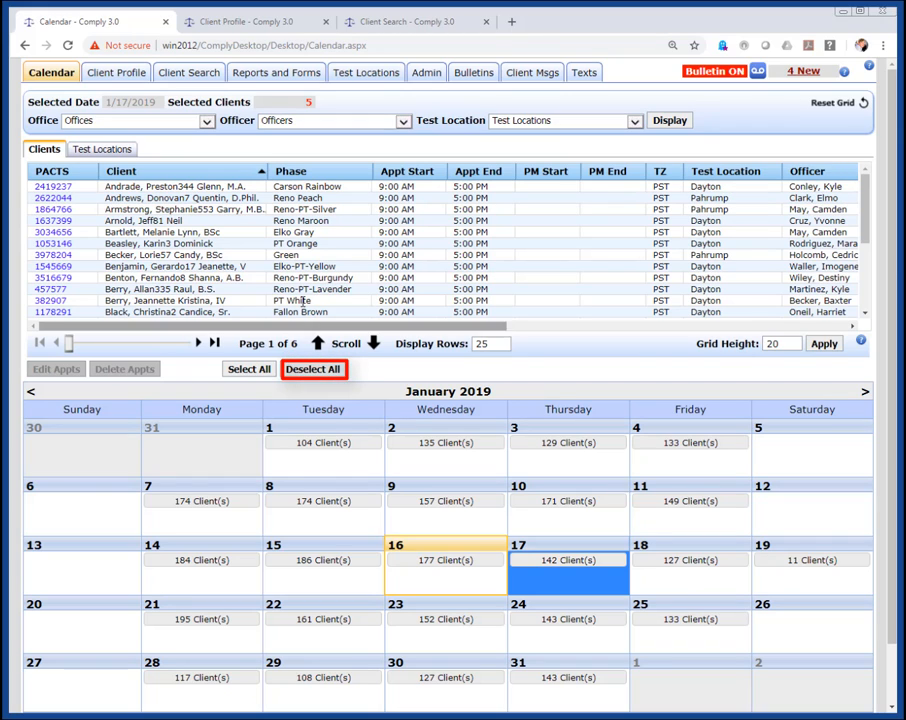
left_click(299, 256)
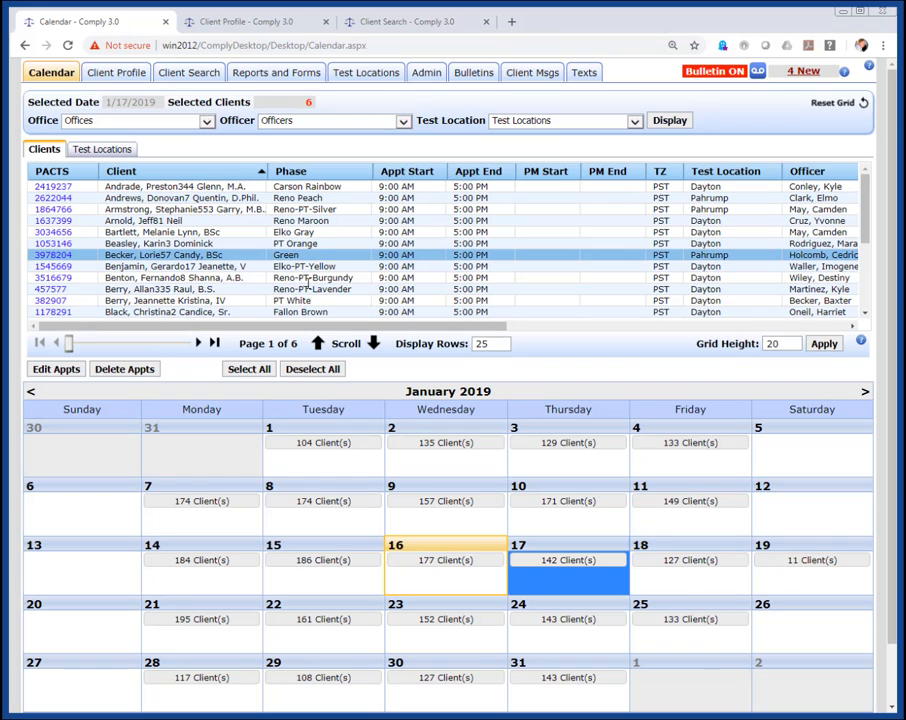
left_click(307, 289, "shift")
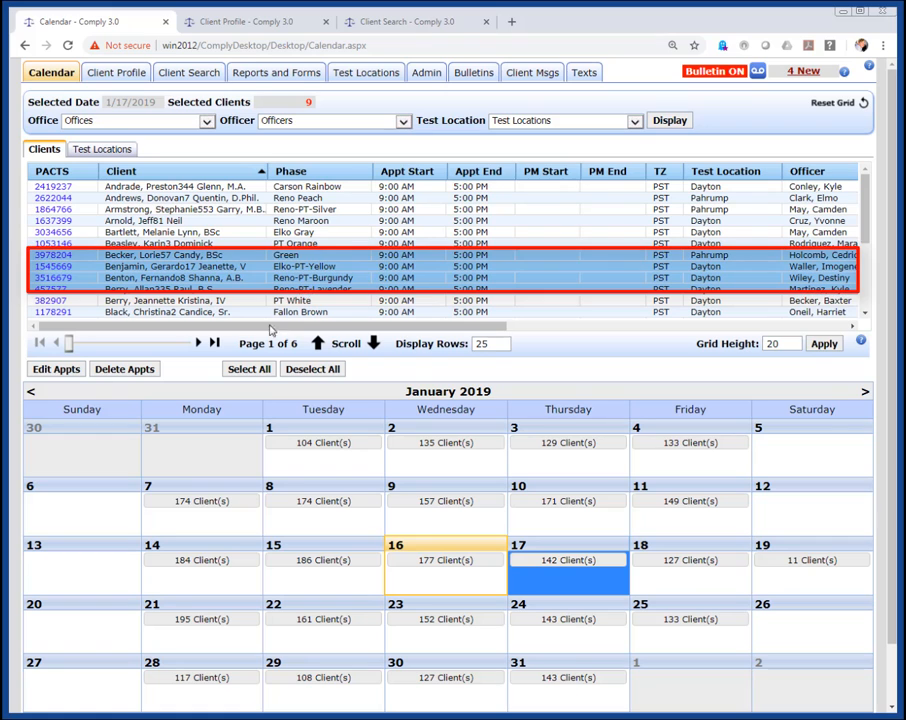
left_click(147, 372)
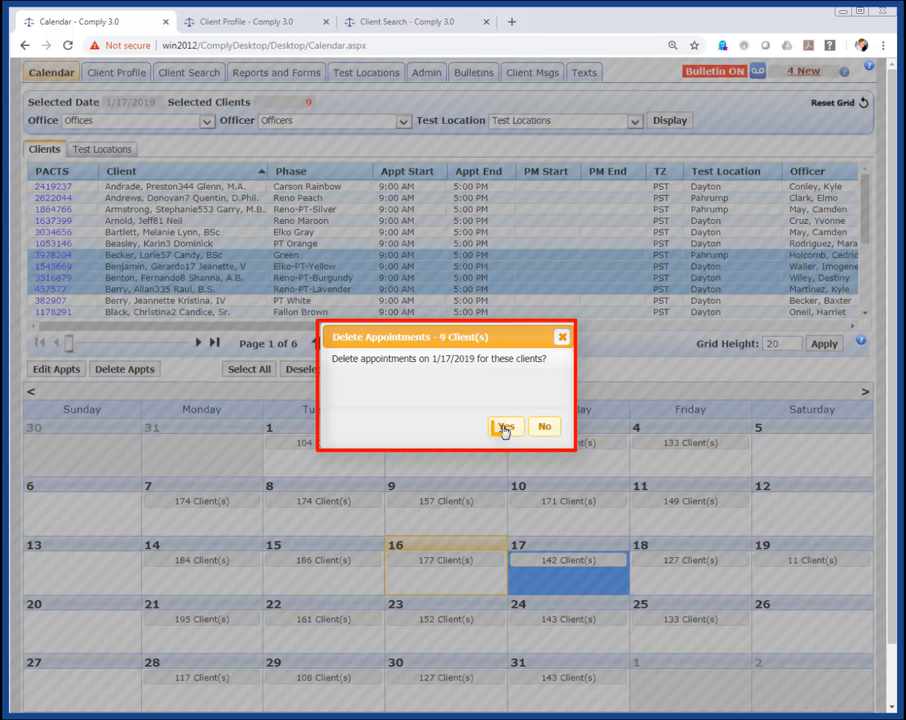
left_click(506, 427)
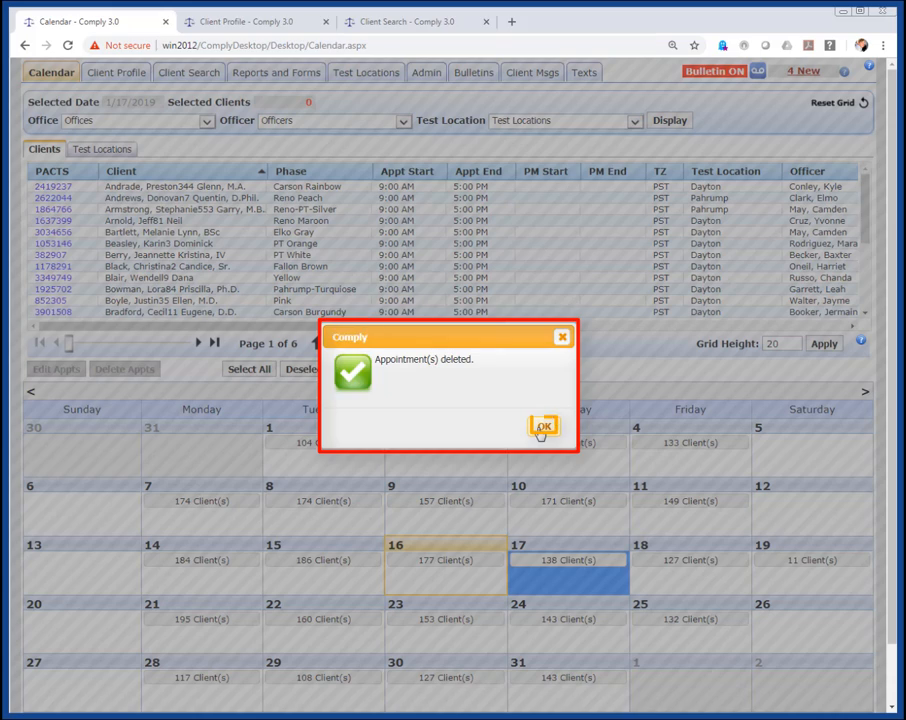
left_click(540, 427)
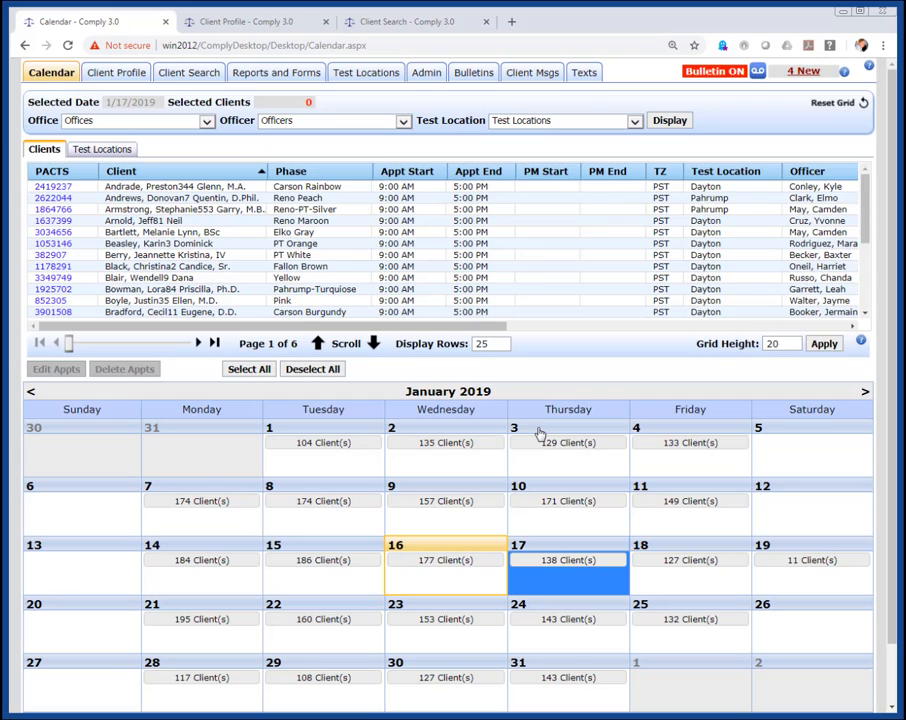